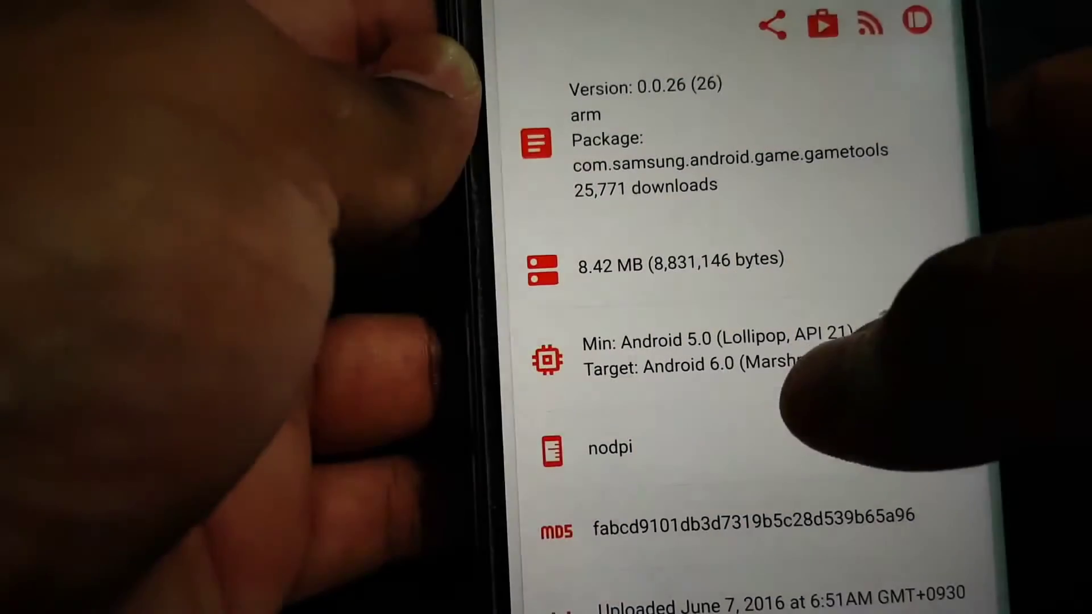
scroll(725, 341, "down", 2)
scroll(725, 342, "down", 2)
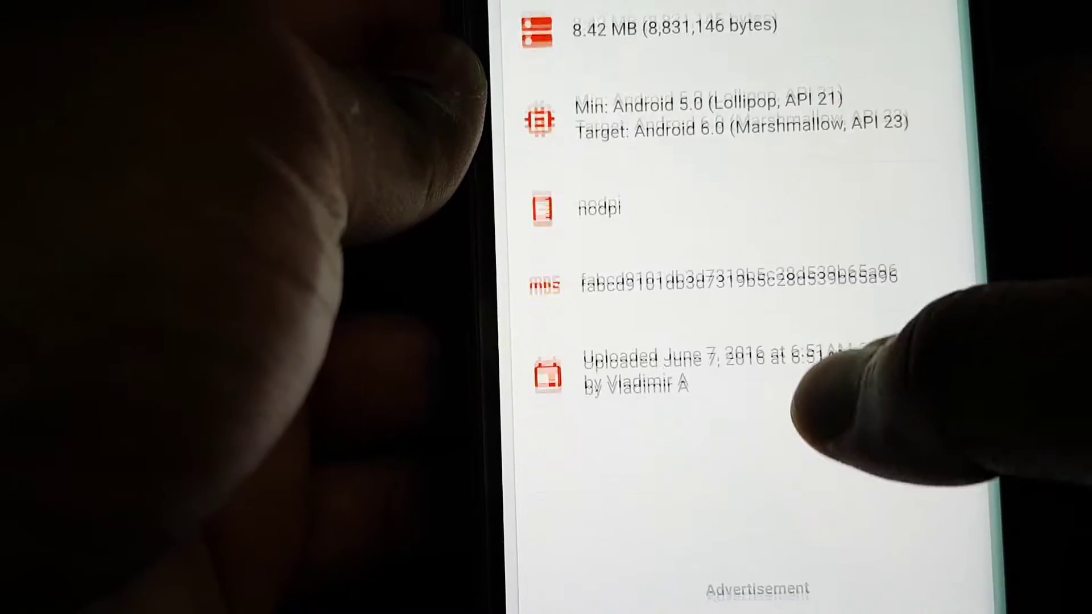
scroll(726, 342, "down", 4)
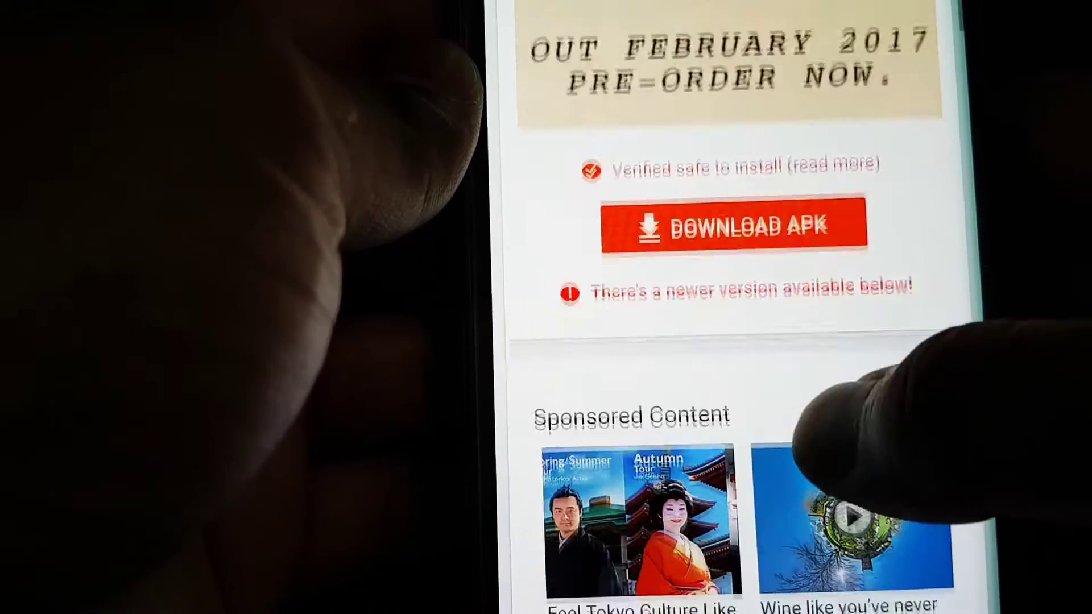
scroll(853, 410, "down", 2)
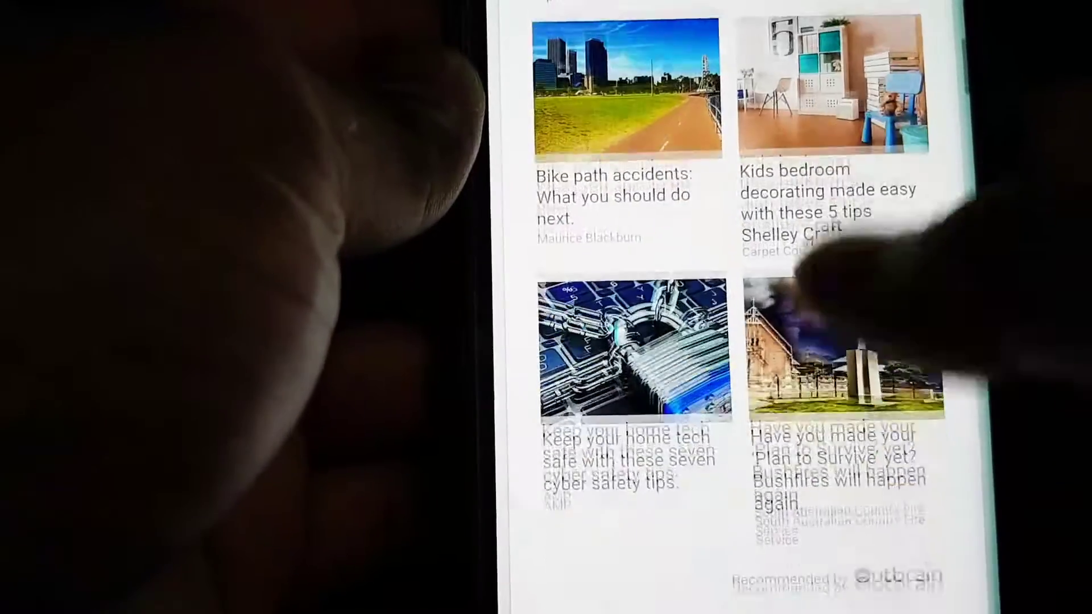
scroll(853, 427, "down", 3)
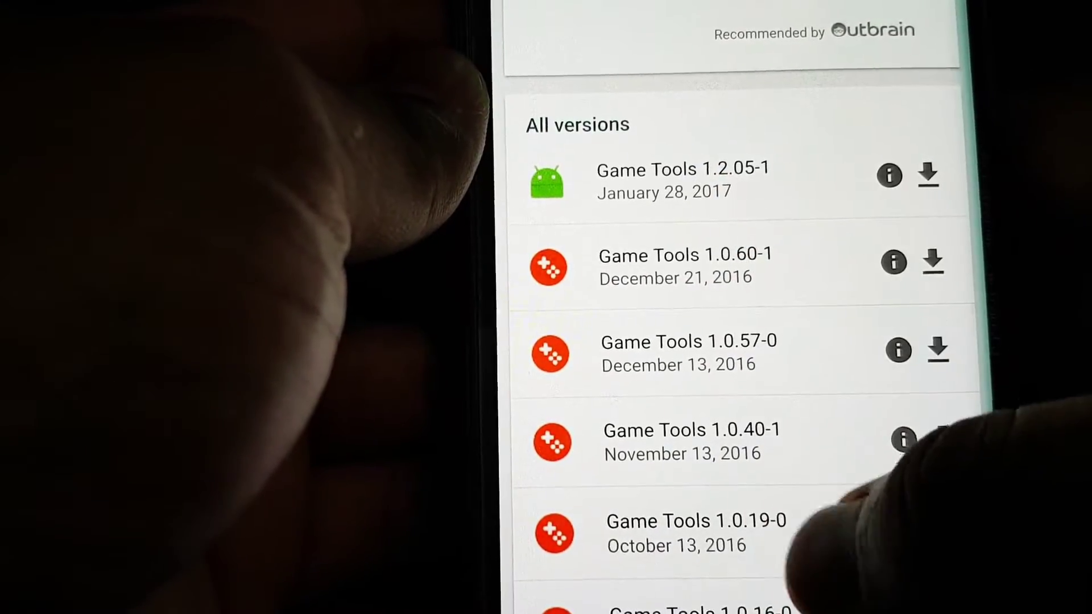
scroll(853, 427, "down", 3)
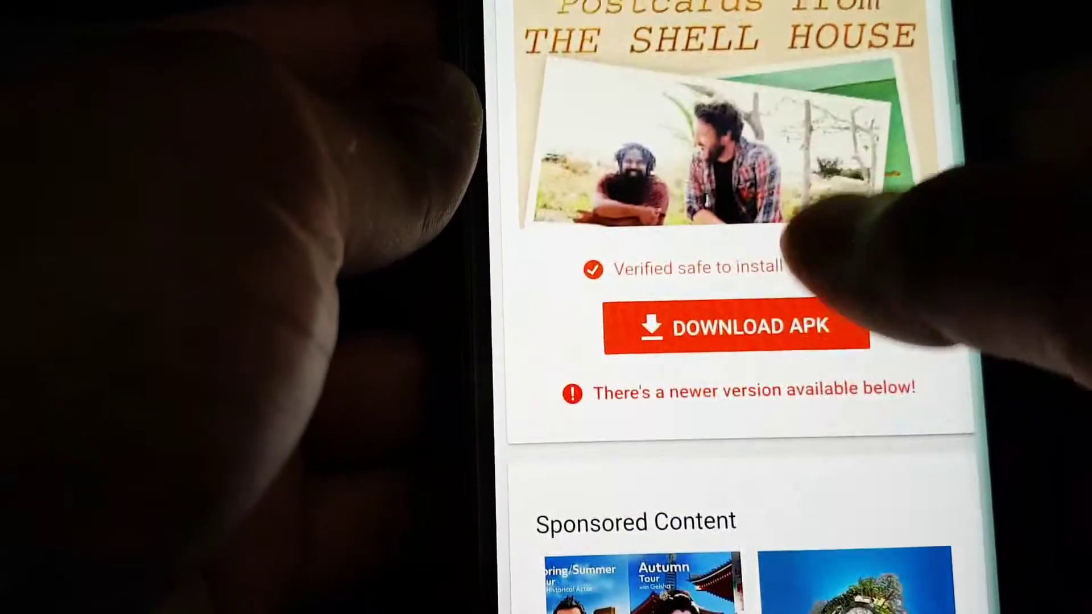
scroll(853, 342, "up", 5)
scroll(854, 298, "up", 1)
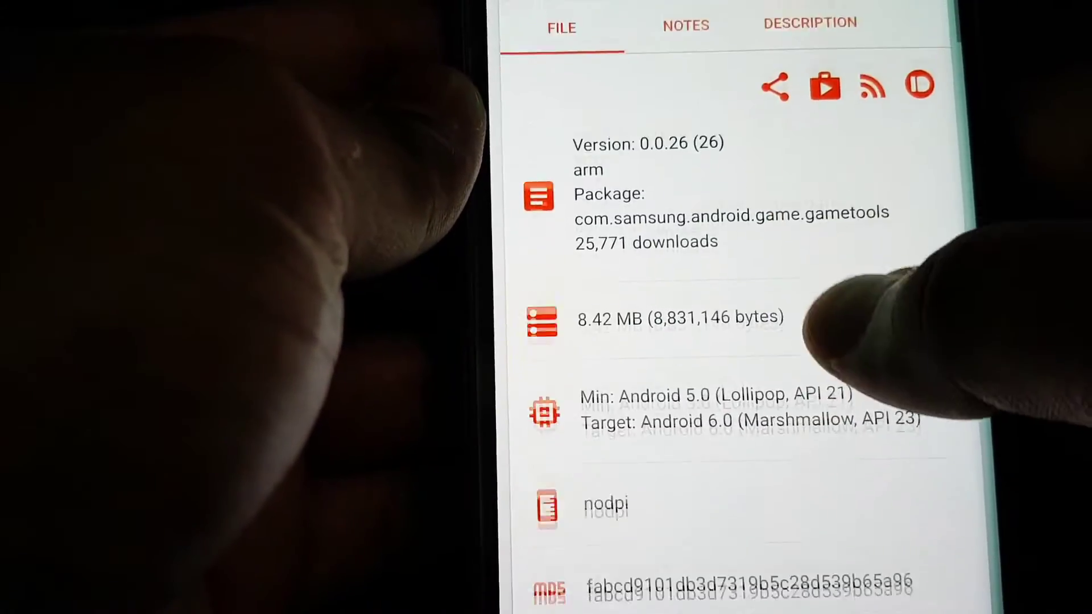
scroll(853, 384, "down", 3)
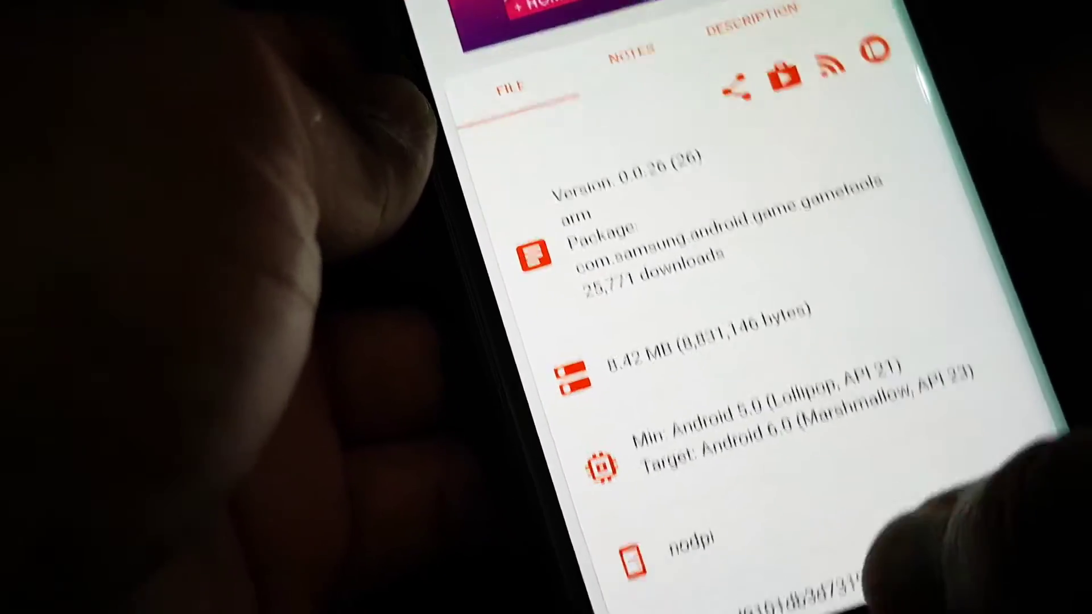
scroll(853, 383, "down", 5)
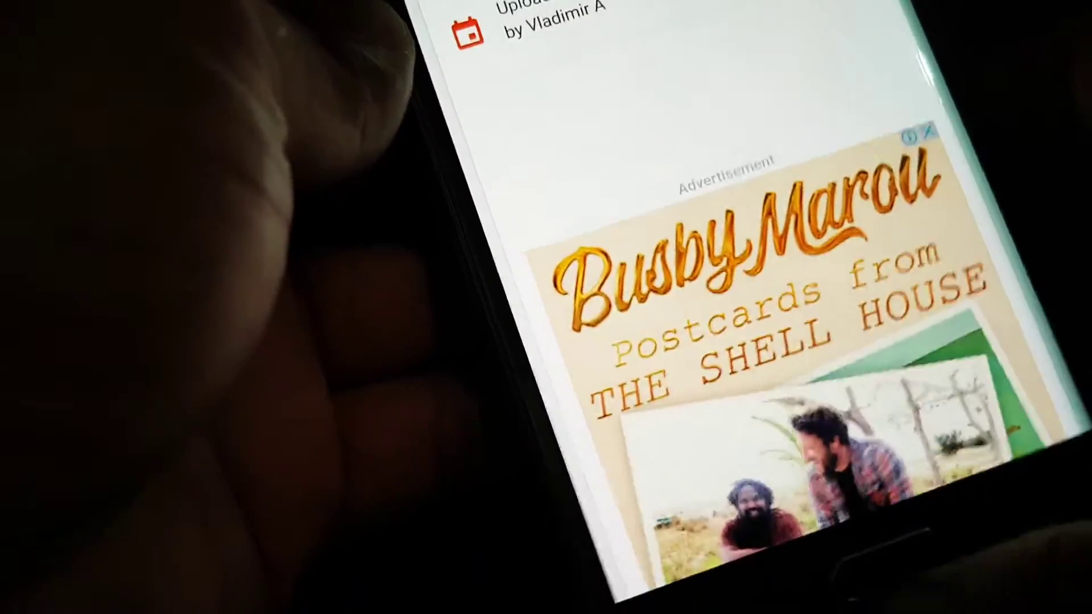
Switch to recent apps to reach the downloaded Game Tools APK for installation
key("alt+Tab")
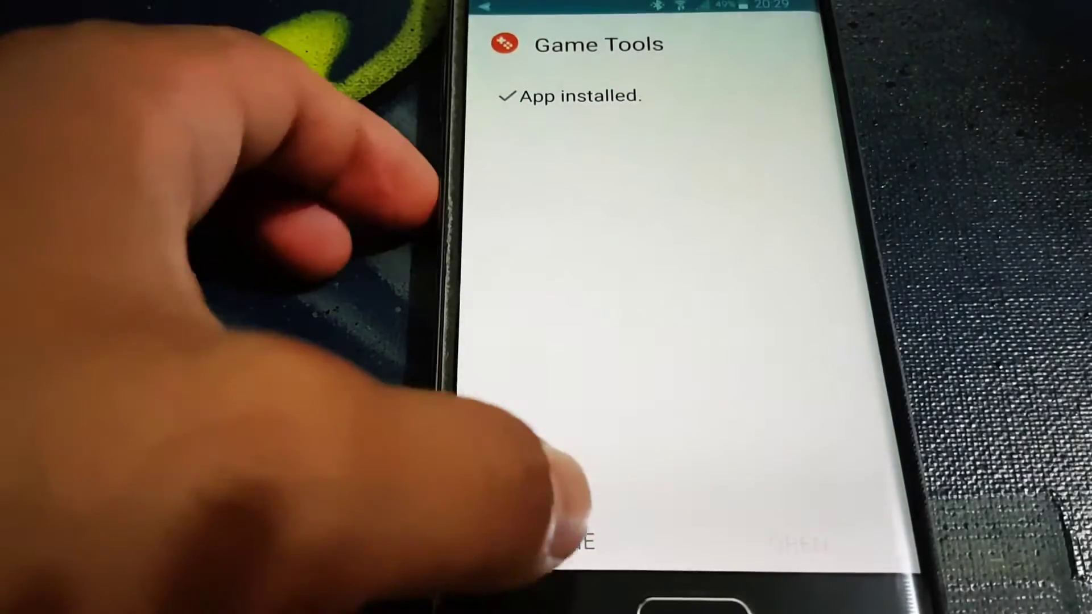
Dismiss the installer, then choose Record from the Game Tools menu over Asphalt 8
left_click(565, 541)
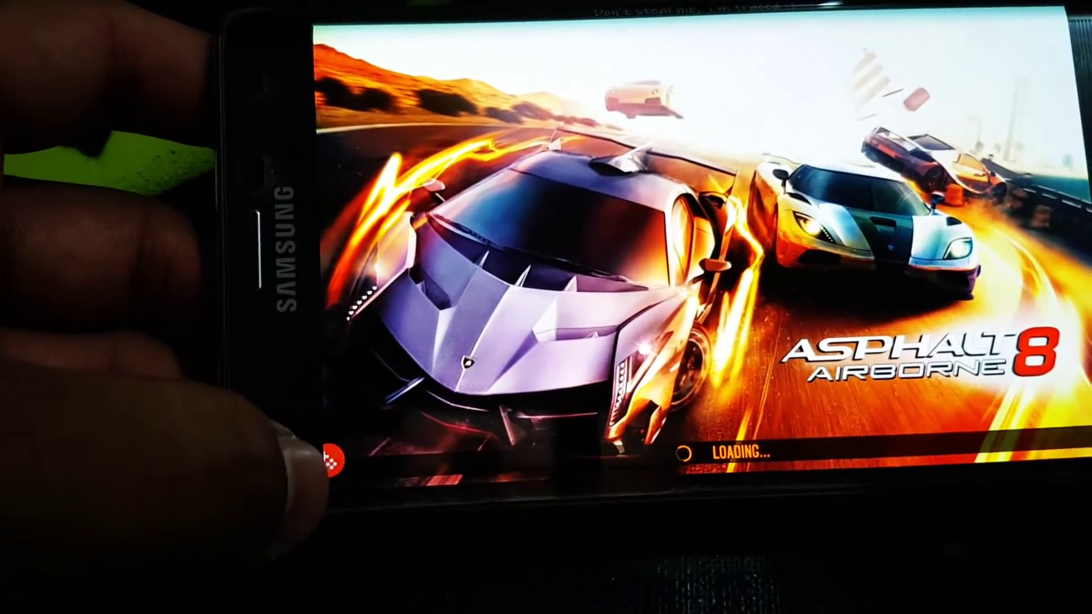
left_click(331, 467)
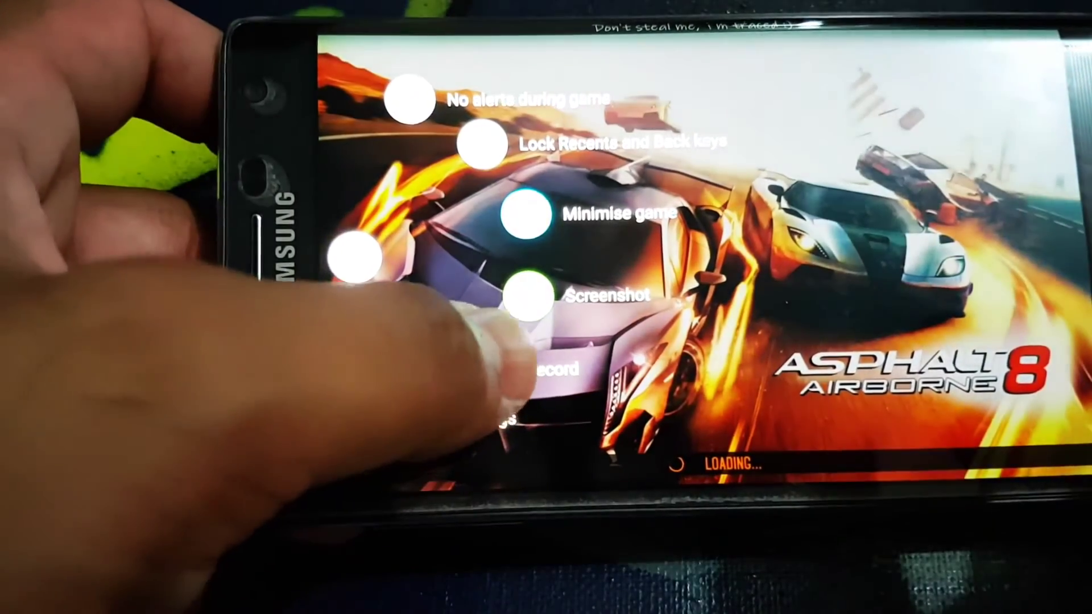
left_click(512, 368)
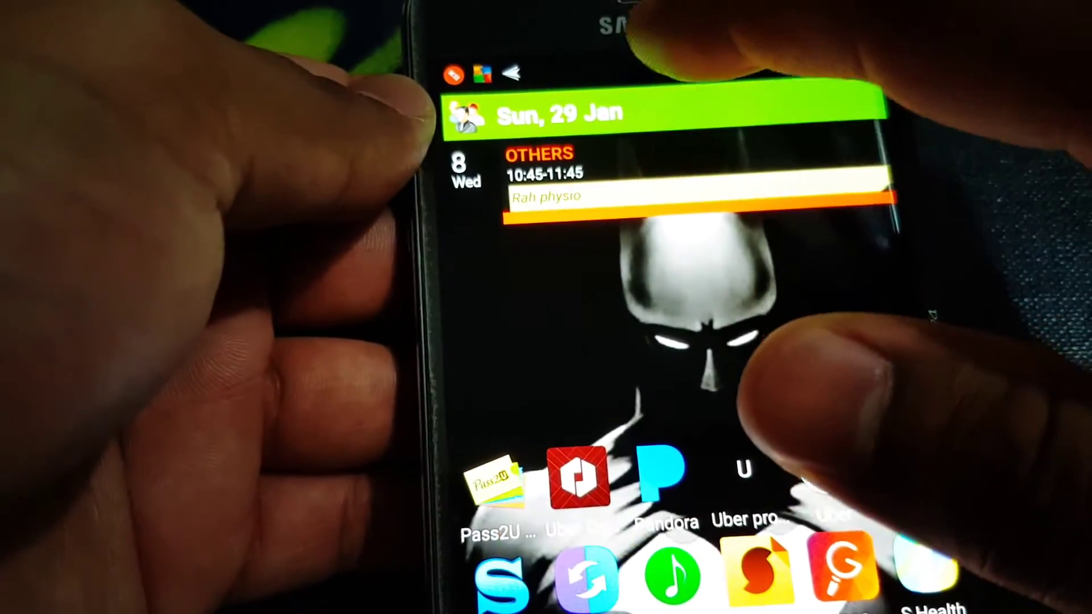
Follow the 'Unable to use Record' notification to Game Tools' permissions in Settings
left_click_drag(726, 69, 751, 470)
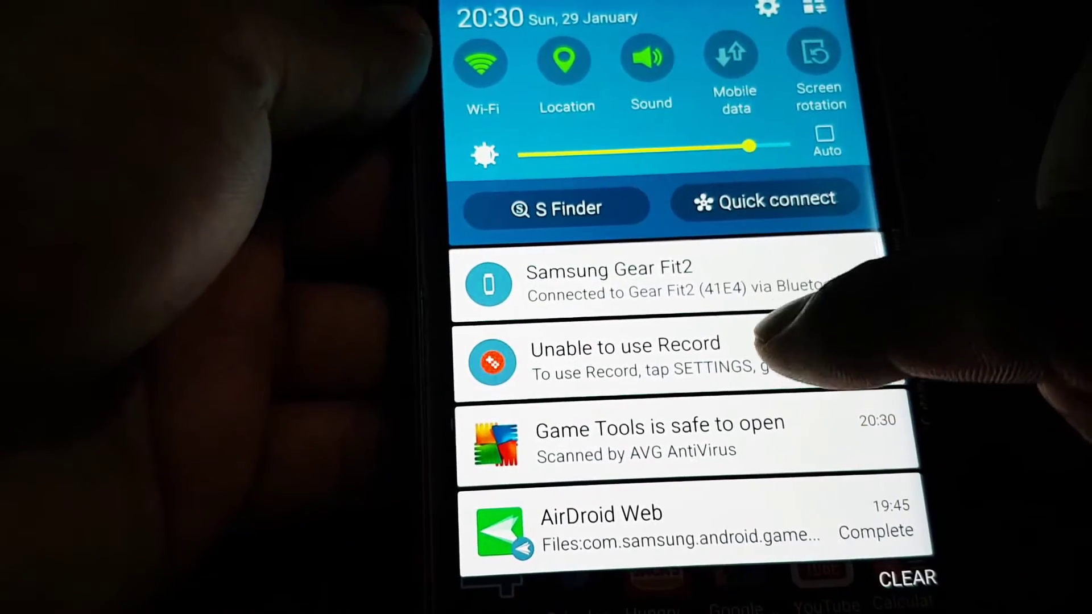
left_click(767, 354)
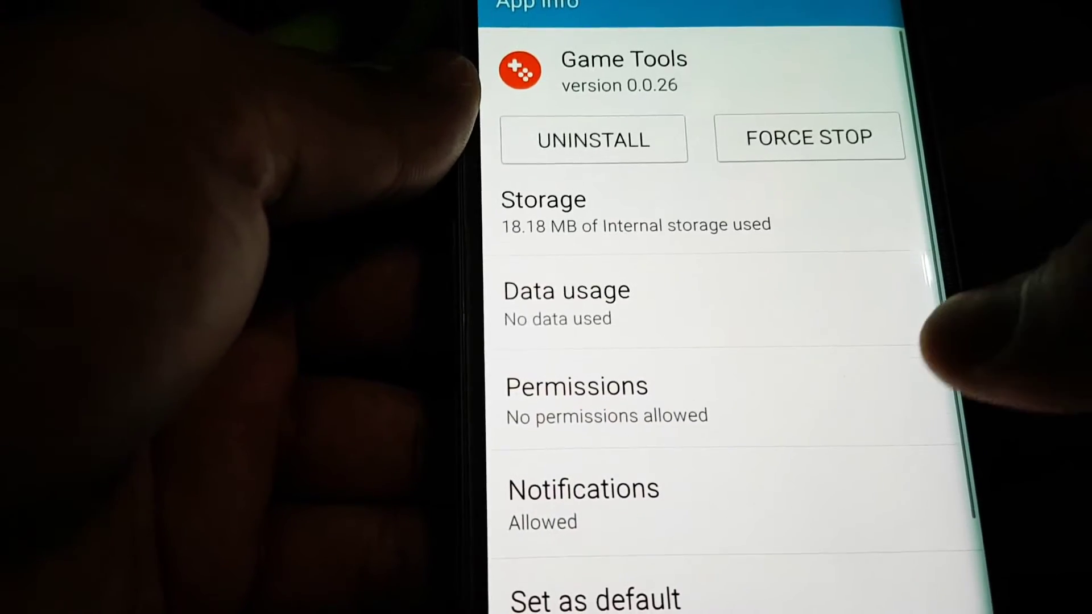
left_click(725, 401)
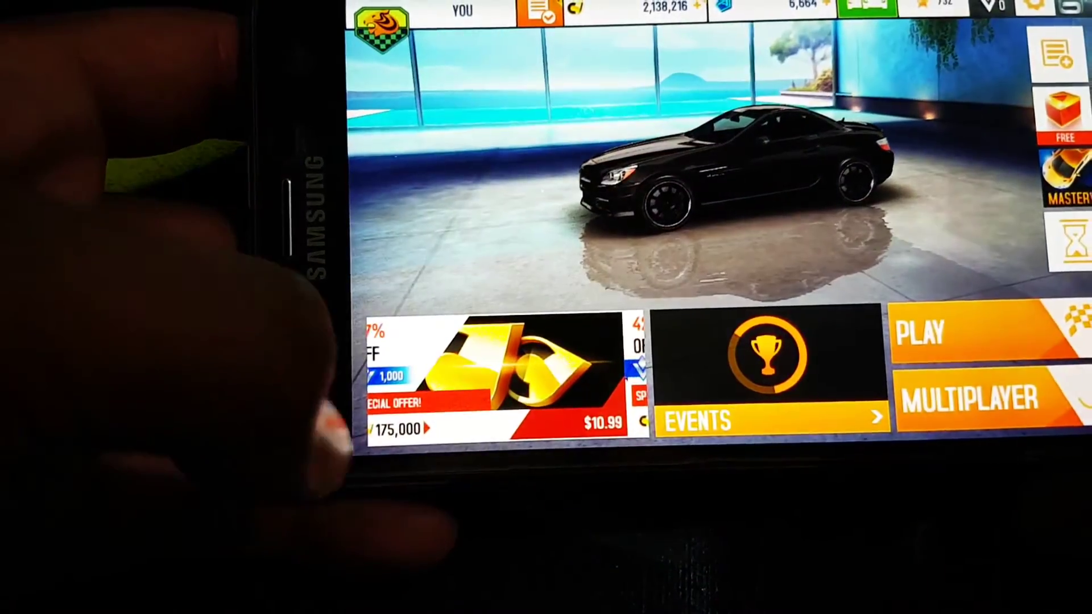
Choose Record from the Game Tools floating menu over Asphalt 8's garage
left_click(375, 402)
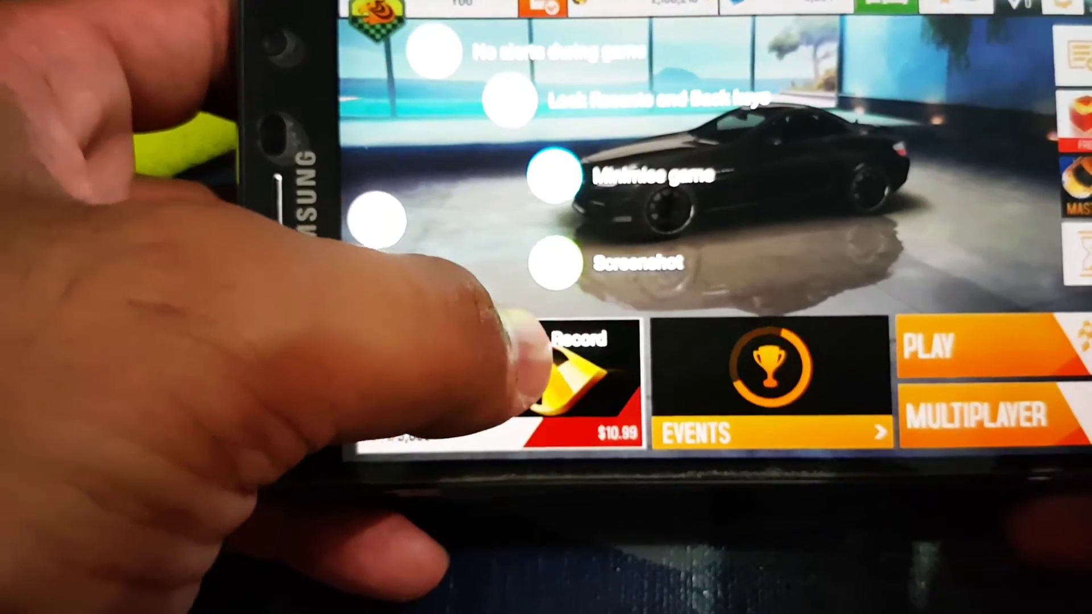
left_click(512, 343)
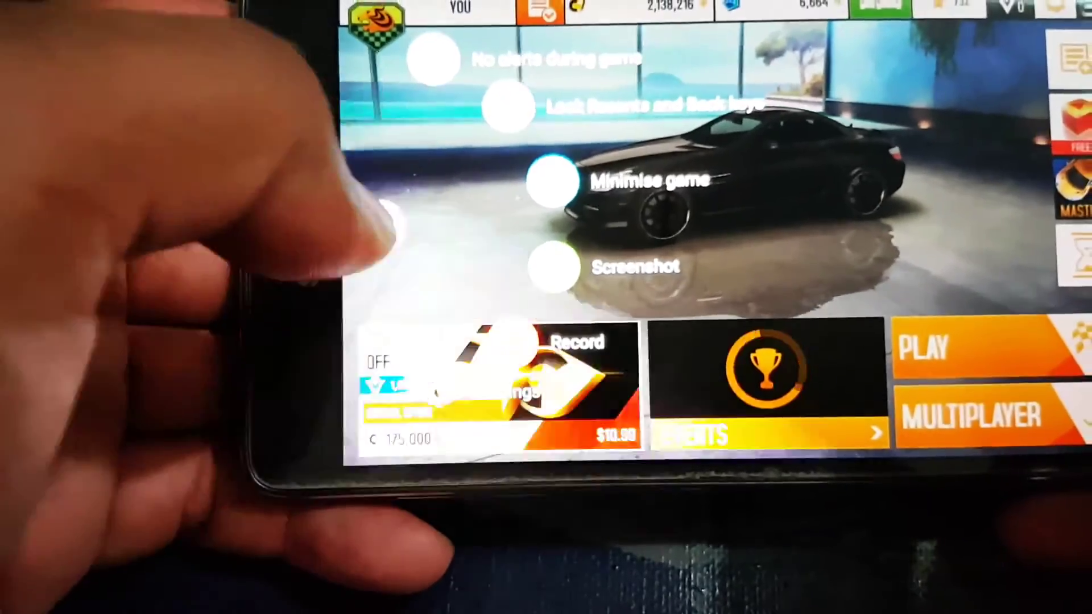